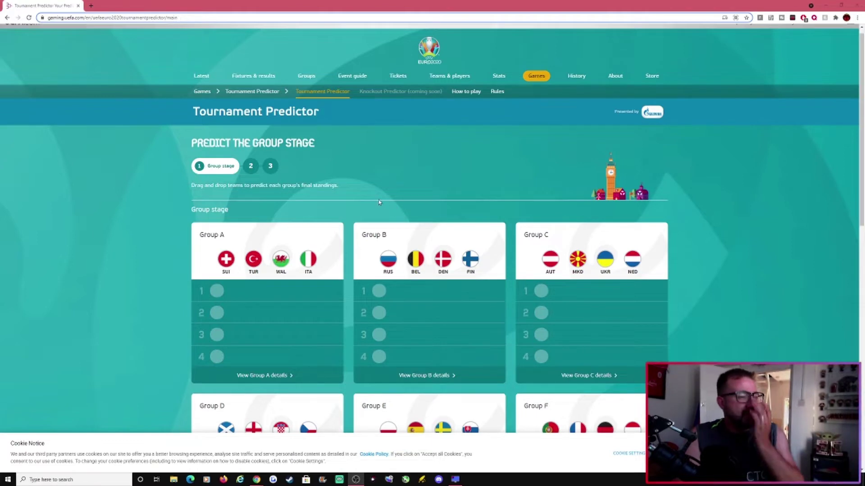
# Drag the flags into Group A as Italy, Switzerland, Wales, Turkey in slots 1–4
pyautogui.moveTo(308, 259); pyautogui.dragTo(315, 291)
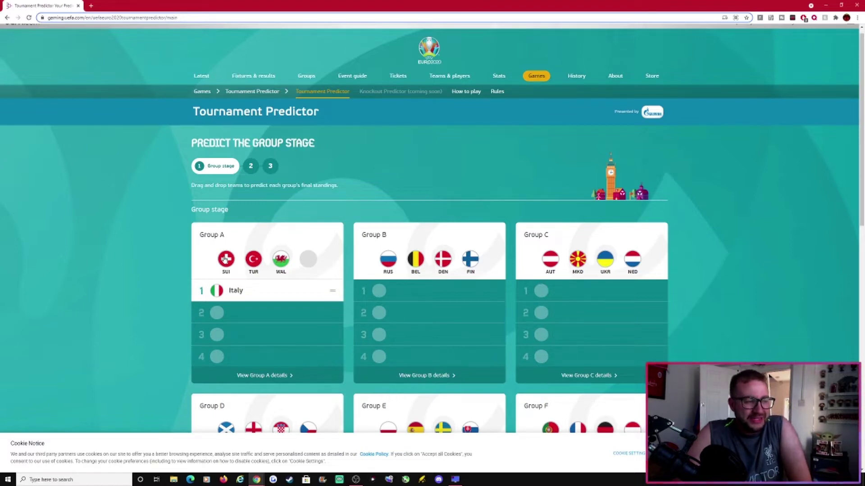
pyautogui.moveTo(225, 259); pyautogui.dragTo(220, 312)
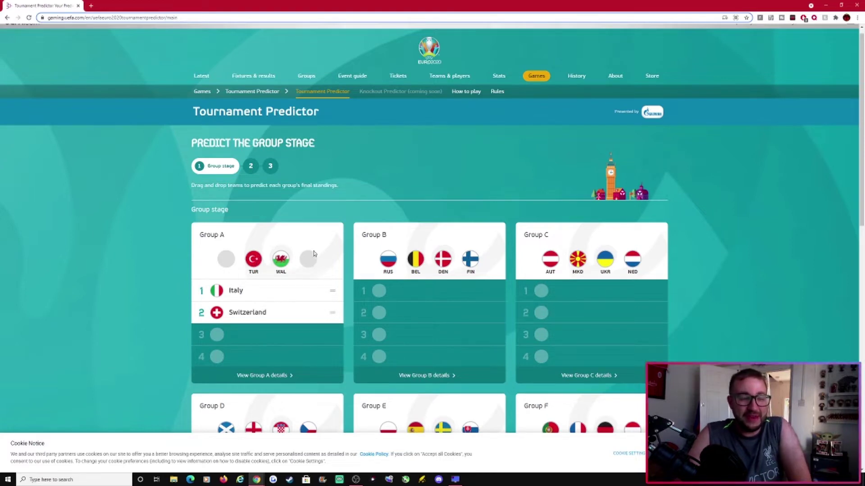
pyautogui.moveTo(285, 262); pyautogui.dragTo(222, 332)
pyautogui.moveTo(252, 272); pyautogui.dragTo(221, 358)
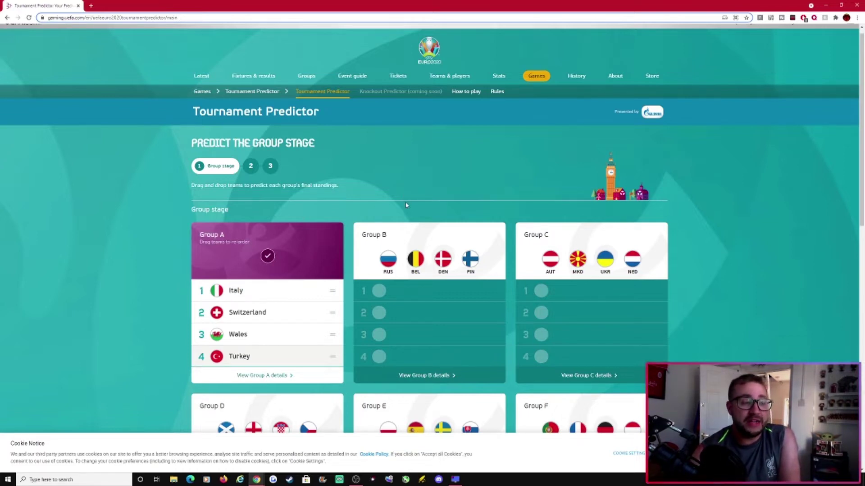
# Fill Group B as Belgium, Denmark, Finland, Russia, and place the Netherlands first in Group C
pyautogui.moveTo(416, 259); pyautogui.dragTo(379, 295)
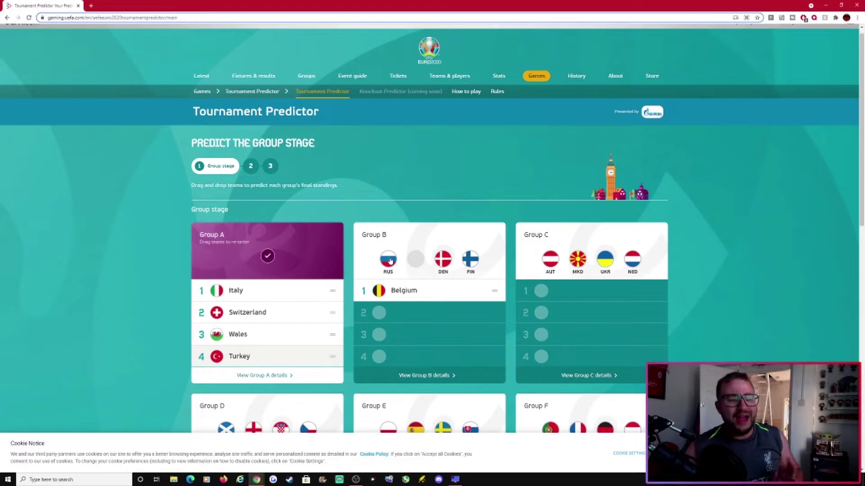
pyautogui.moveTo(390, 261); pyautogui.dragTo(388, 357)
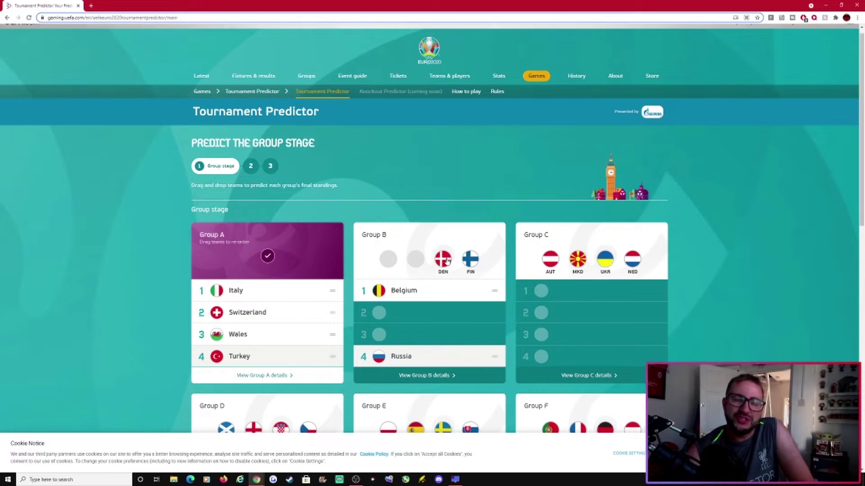
pyautogui.moveTo(447, 260); pyautogui.dragTo(391, 315)
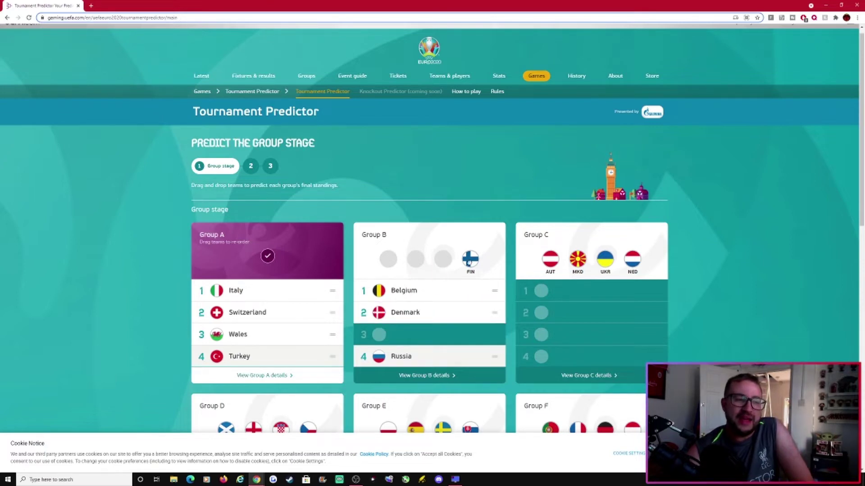
pyautogui.moveTo(469, 262); pyautogui.dragTo(387, 331)
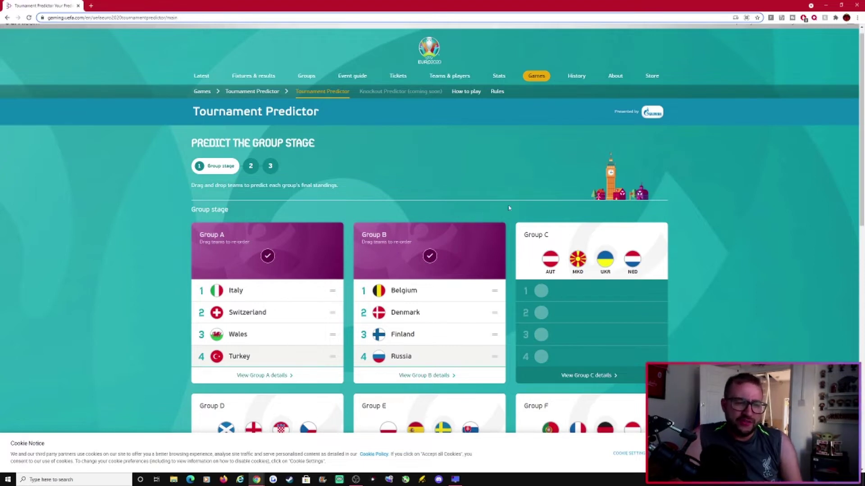
pyautogui.moveTo(632, 259); pyautogui.dragTo(543, 292)
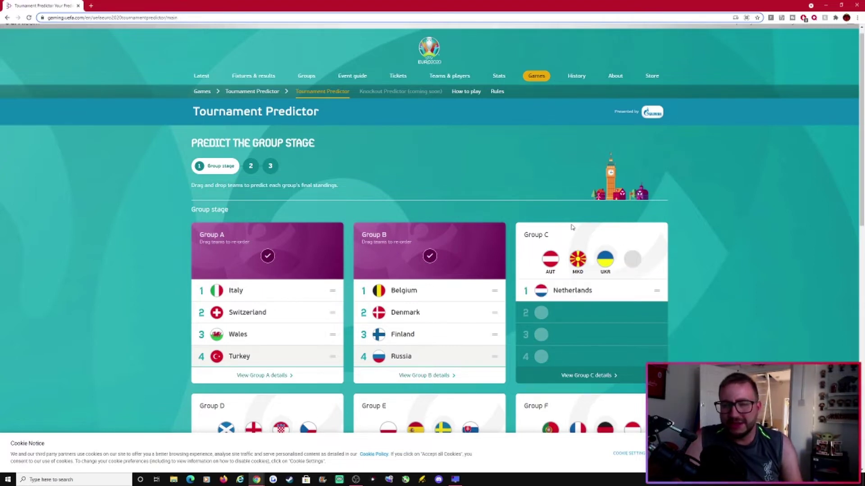
# Place Austria 2nd, Ukraine 3rd, North Macedonia 4th in Group C, then dismiss the cookie notice
pyautogui.moveTo(577, 259); pyautogui.dragTo(543, 355)
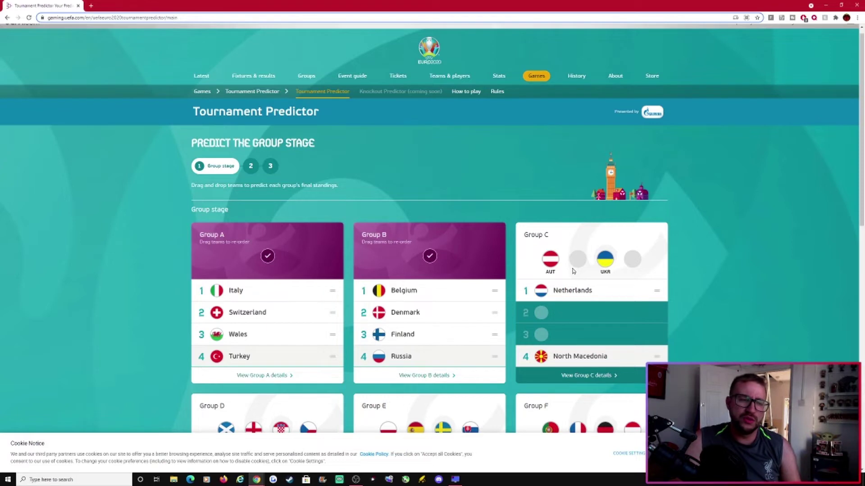
pyautogui.moveTo(551, 261); pyautogui.dragTo(542, 314)
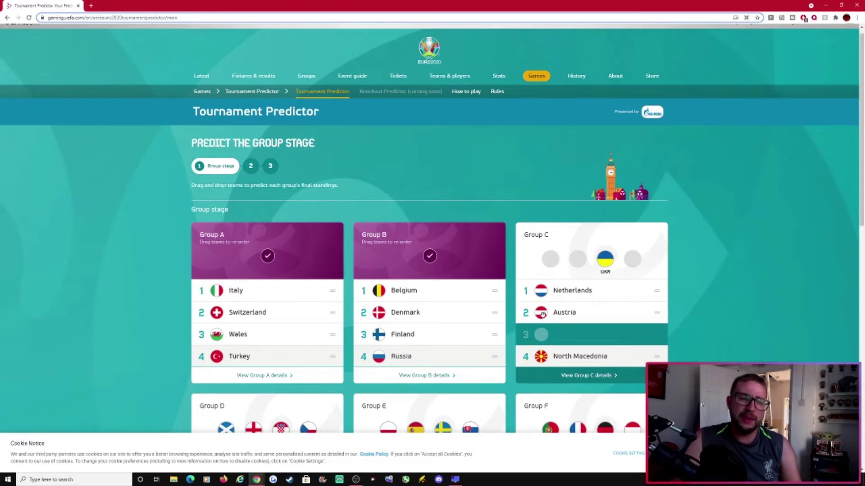
pyautogui.moveTo(605, 260); pyautogui.dragTo(542, 334)
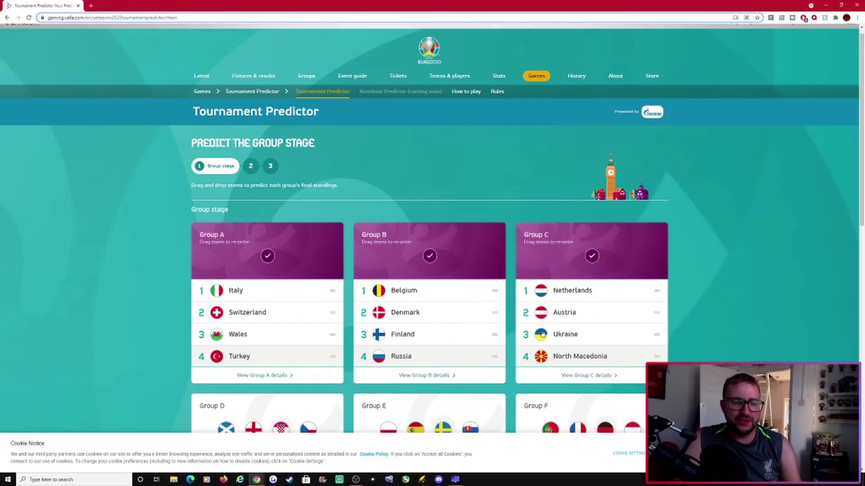
pyautogui.click(694, 454)
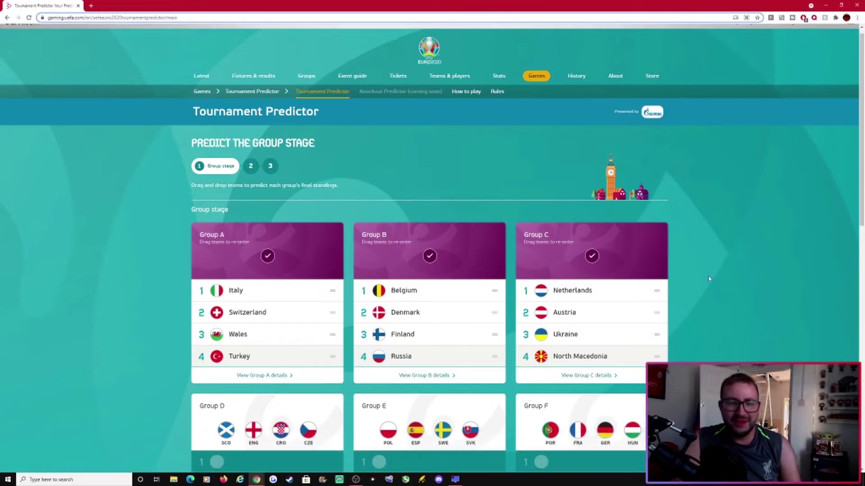
# Scroll down to Group D and drag England into slot 1
pyautogui.scroll(-3, 845, 276)
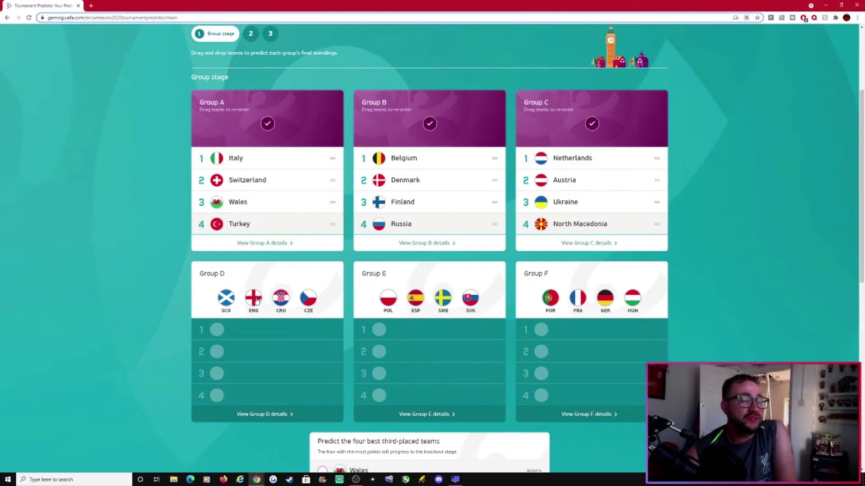
pyautogui.moveTo(255, 301); pyautogui.dragTo(227, 330)
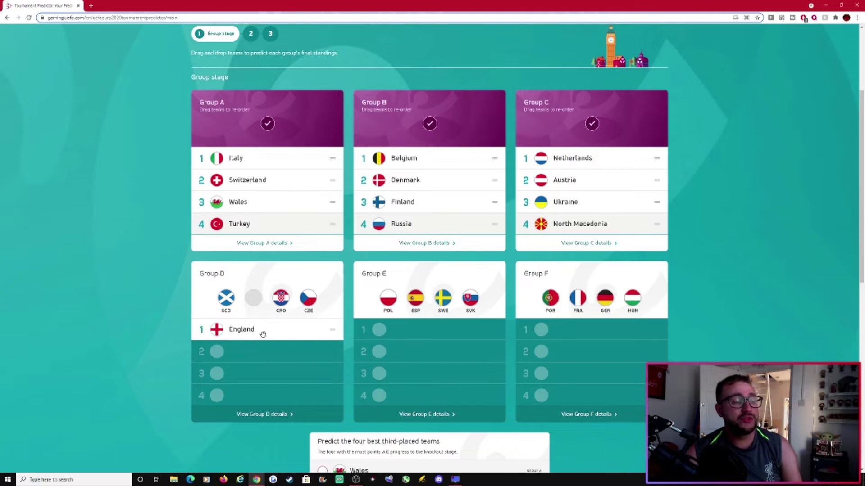
# Place Croatia 2nd, Czech Republic 3rd and Scotland 4th in Group D
pyautogui.moveTo(281, 297); pyautogui.dragTo(223, 352)
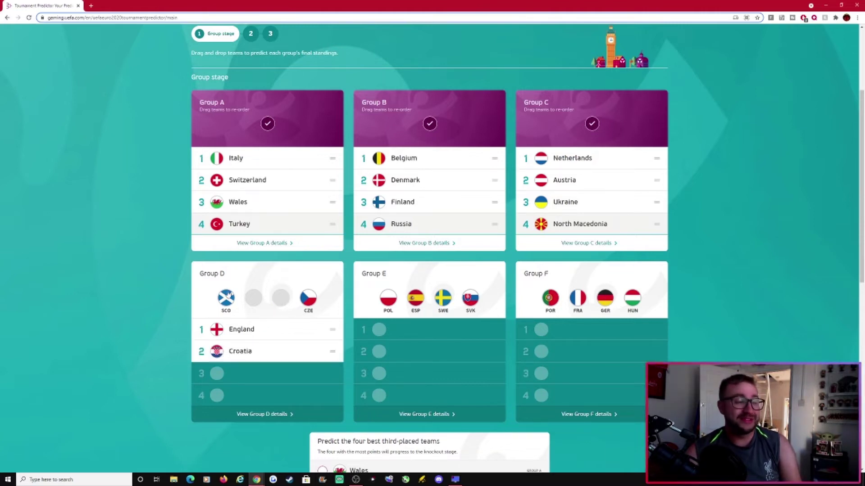
pyautogui.moveTo(228, 297); pyautogui.dragTo(226, 396)
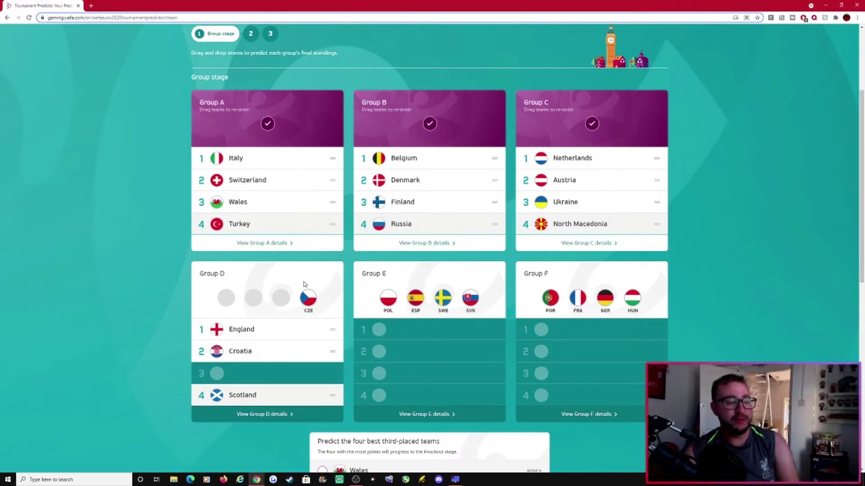
pyautogui.moveTo(310, 297); pyautogui.dragTo(224, 367)
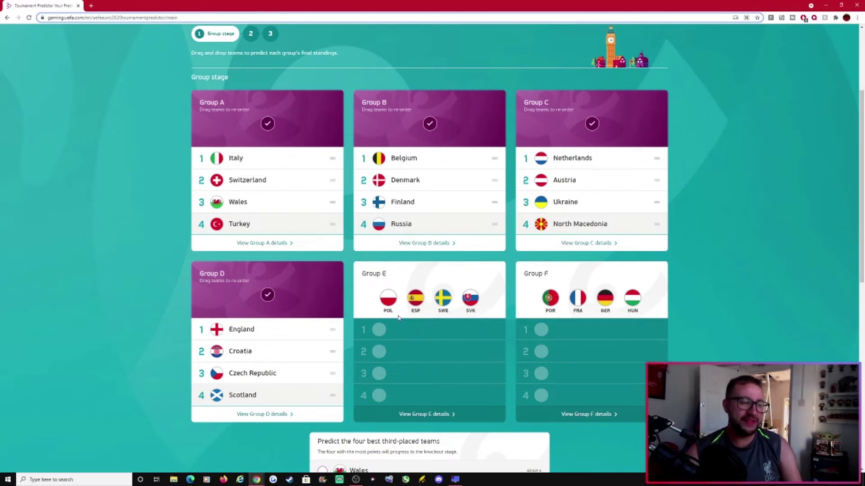
# Fill Group E with Spain 1st, Sweden 2nd, Slovakia 3rd and Poland 4th
pyautogui.moveTo(391, 300); pyautogui.dragTo(390, 398)
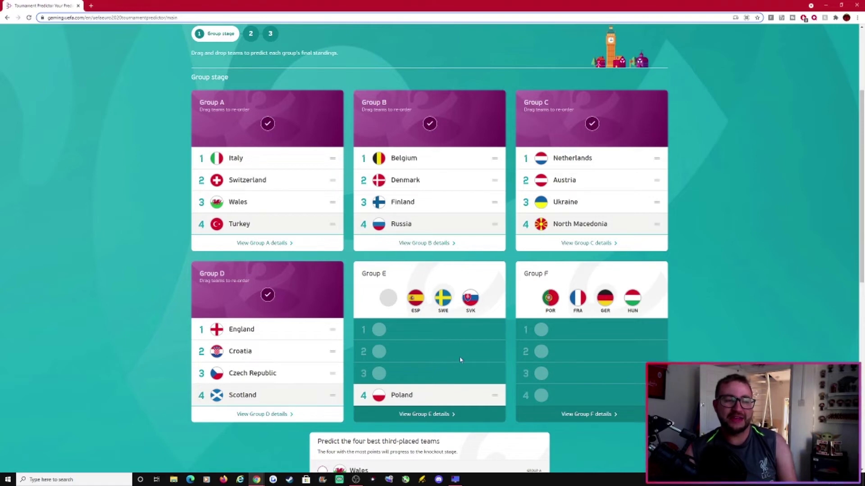
pyautogui.moveTo(474, 306); pyautogui.dragTo(393, 373)
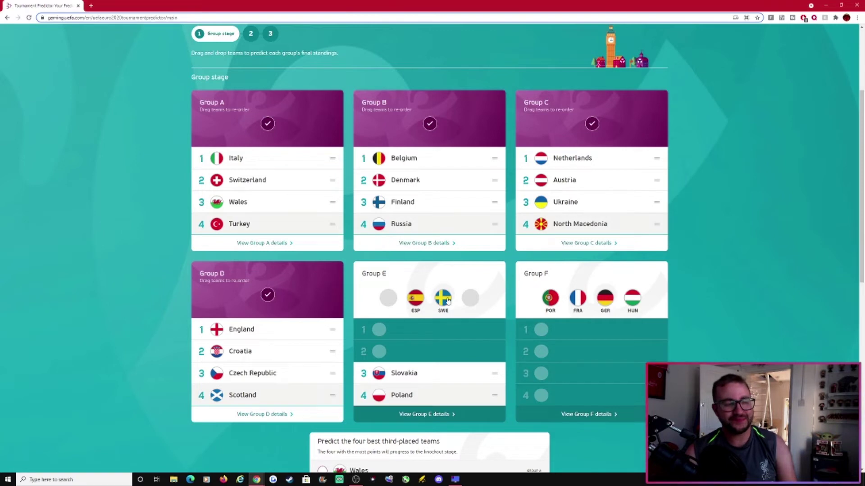
pyautogui.moveTo(416, 298); pyautogui.dragTo(381, 329)
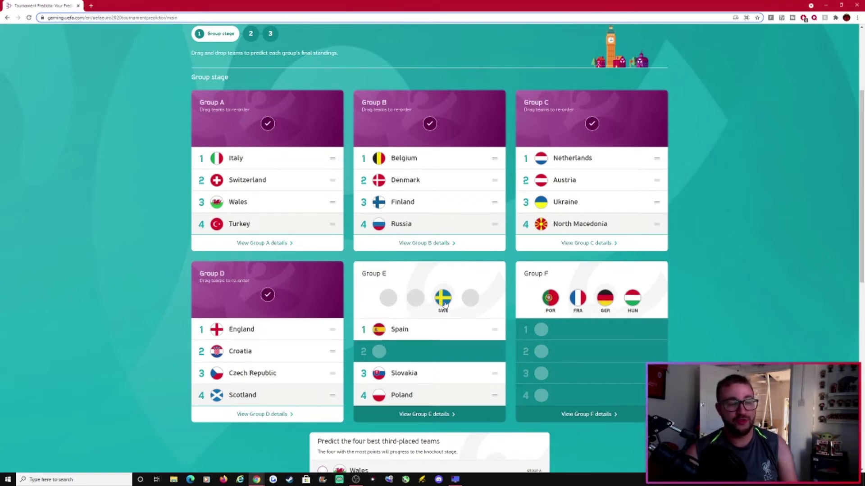
pyautogui.moveTo(445, 301); pyautogui.dragTo(385, 354)
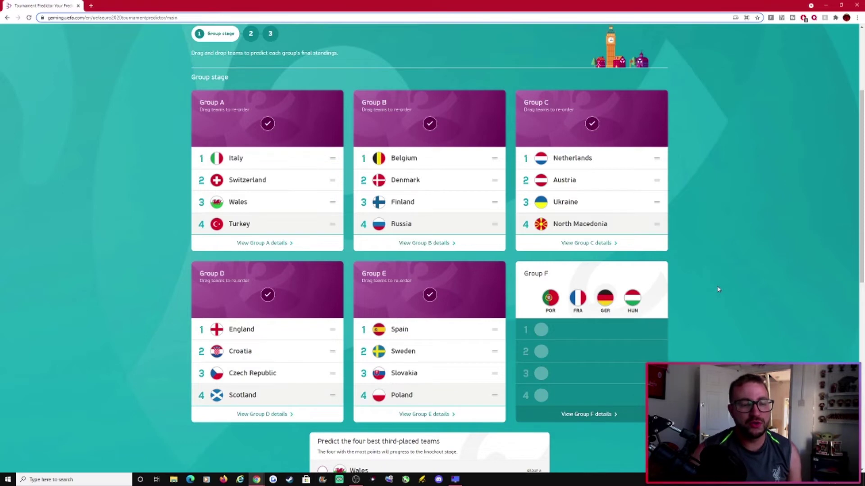
# Fill Group F with France 1st, Portugal 2nd, Germany 3rd and Hungary 4th
pyautogui.moveTo(632, 298); pyautogui.dragTo(569, 393)
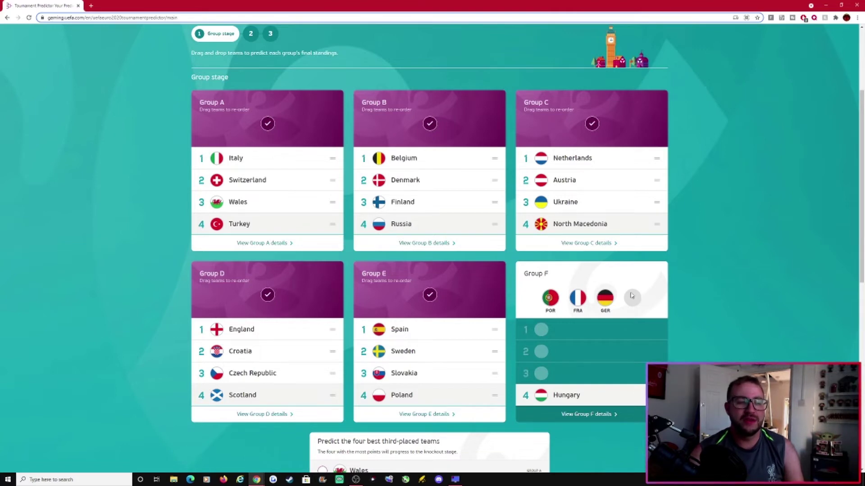
pyautogui.moveTo(578, 298); pyautogui.dragTo(549, 329)
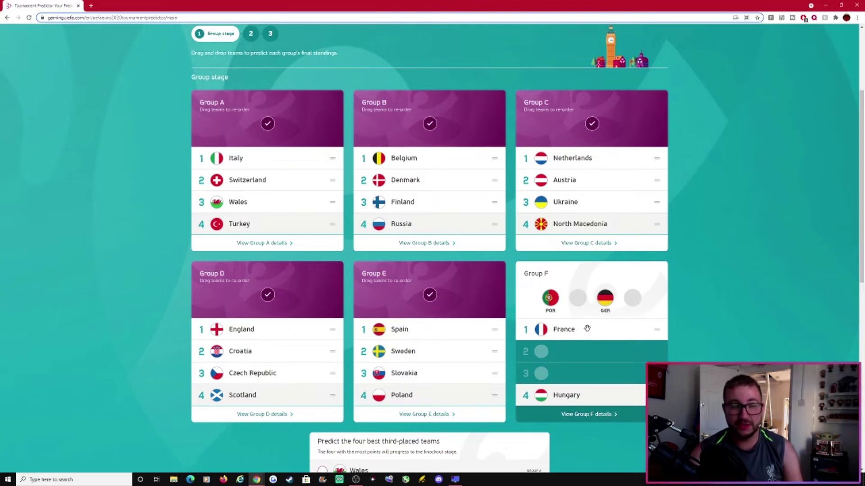
pyautogui.moveTo(552, 302); pyautogui.dragTo(558, 347)
pyautogui.moveTo(609, 300); pyautogui.dragTo(560, 373)
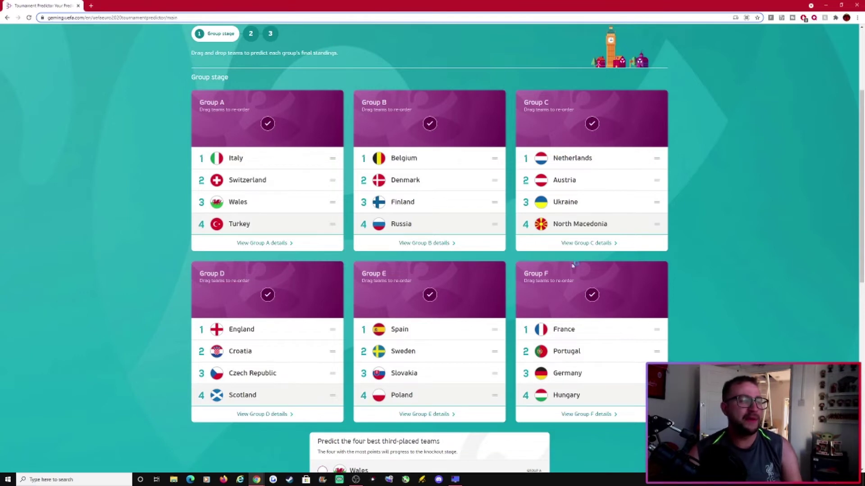
# Tick Wales, Finland, Ukraine and Germany in the best third-placed teams card
pyautogui.scroll(-3, 839, 252)
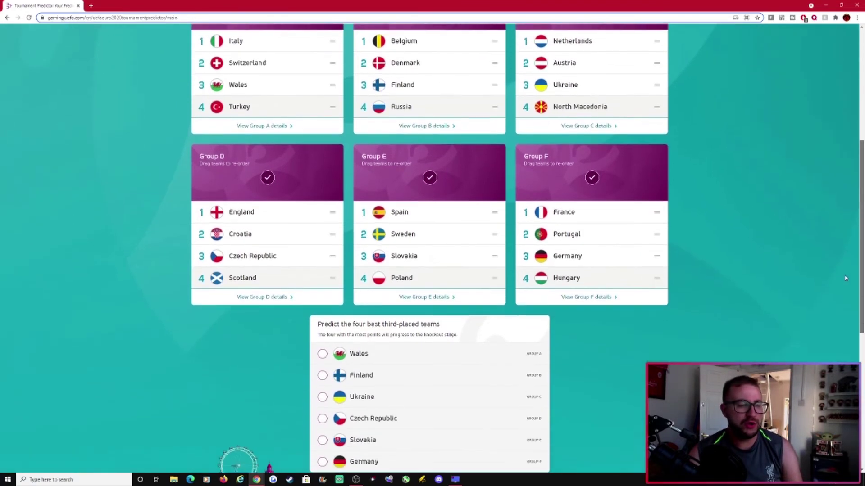
pyautogui.scroll(1, 837, 287)
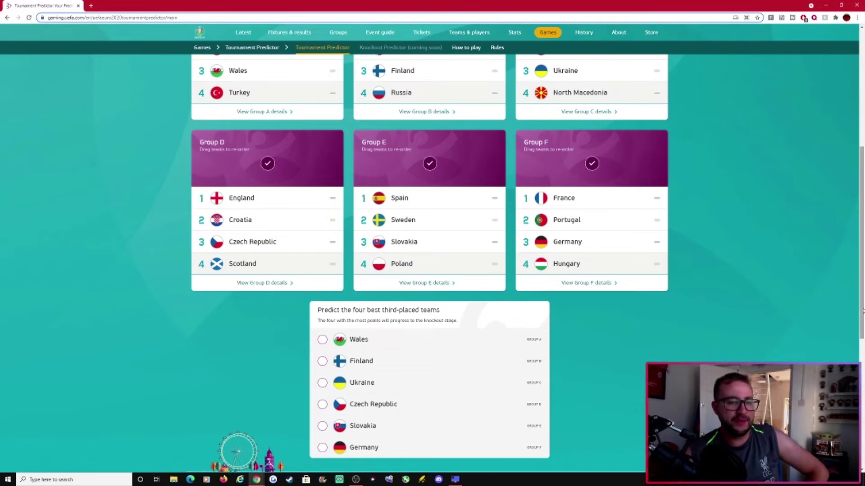
pyautogui.scroll(1, 861, 312)
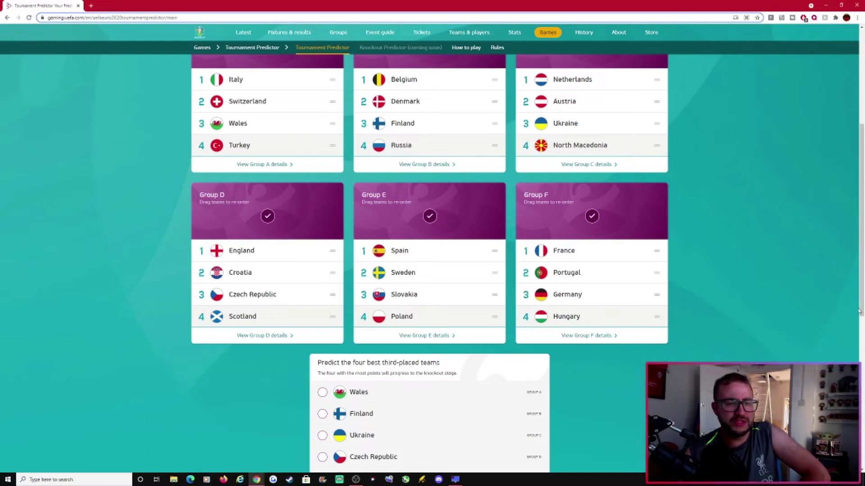
pyautogui.moveTo(861, 313); pyautogui.dragTo(855, 340)
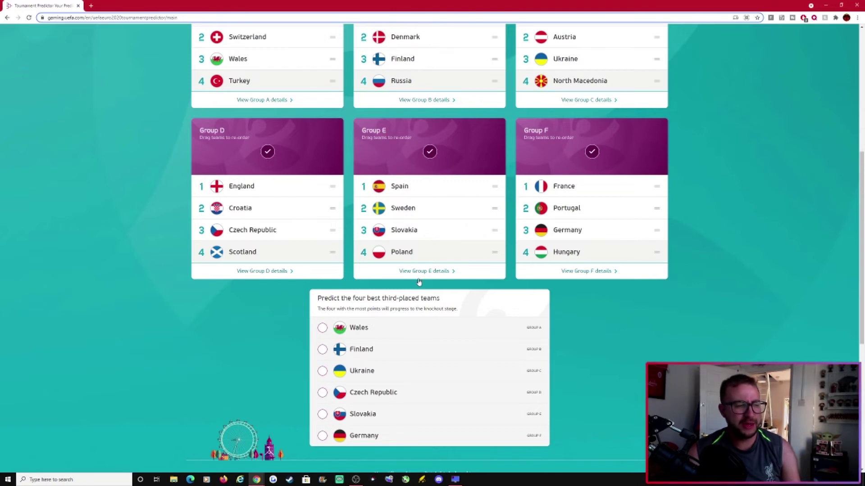
pyautogui.click(322, 328)
pyautogui.click(322, 349)
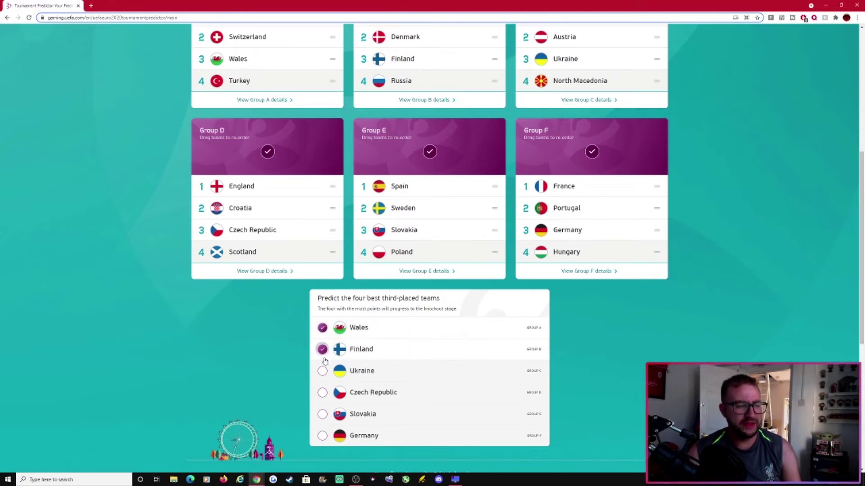
pyautogui.click(322, 372)
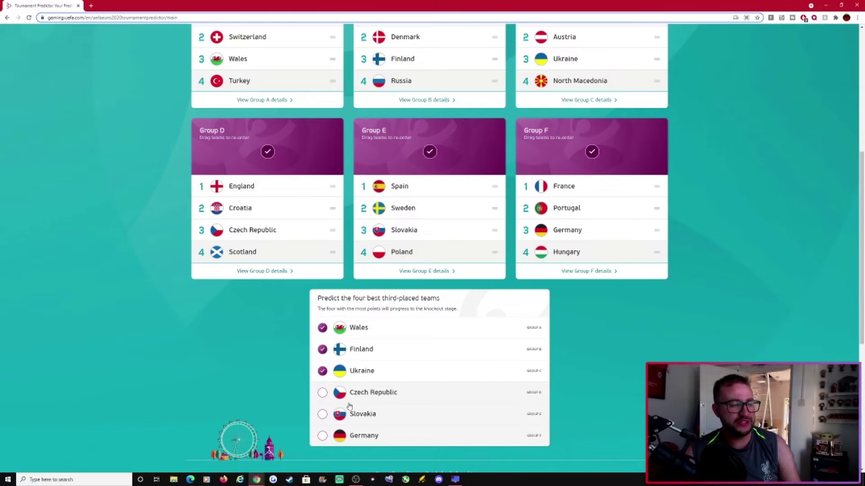
pyautogui.click(322, 435)
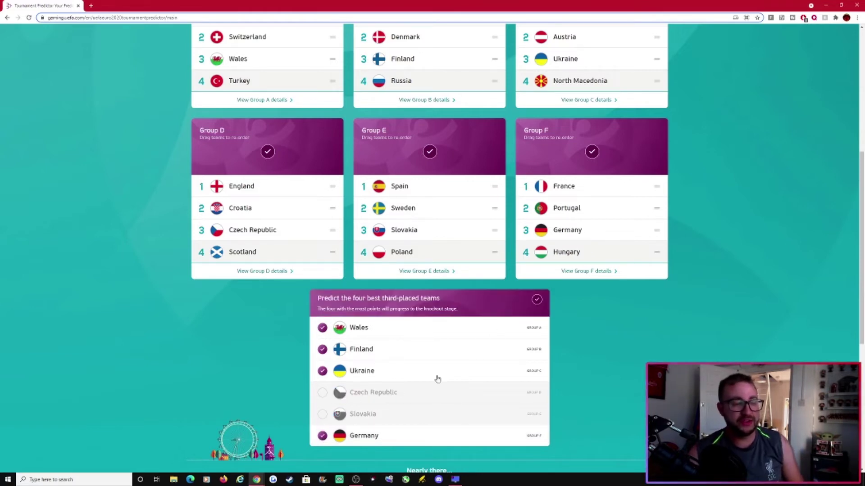
pyautogui.scroll(-5, 648, 294)
pyautogui.scroll(5, 649, 293)
# Continue to the knockout bracket and advance Belgium over Wales and Italy over Austria
pyautogui.scroll(-5, 647, 294)
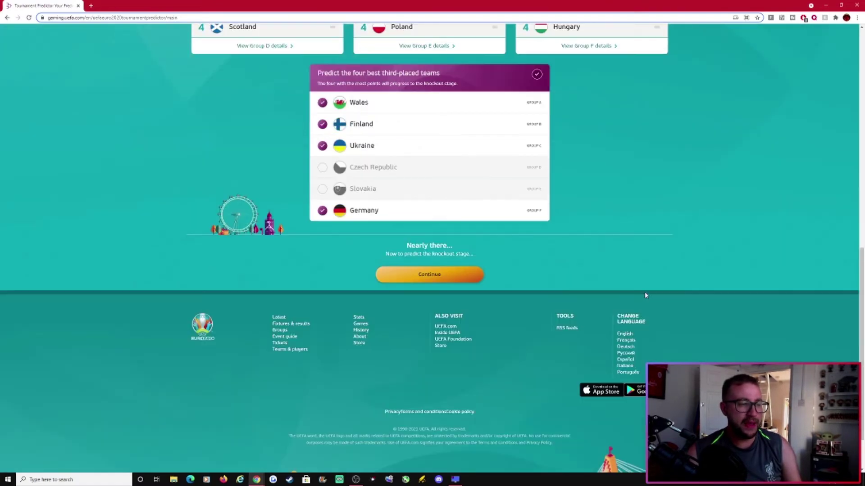
pyautogui.click(442, 276)
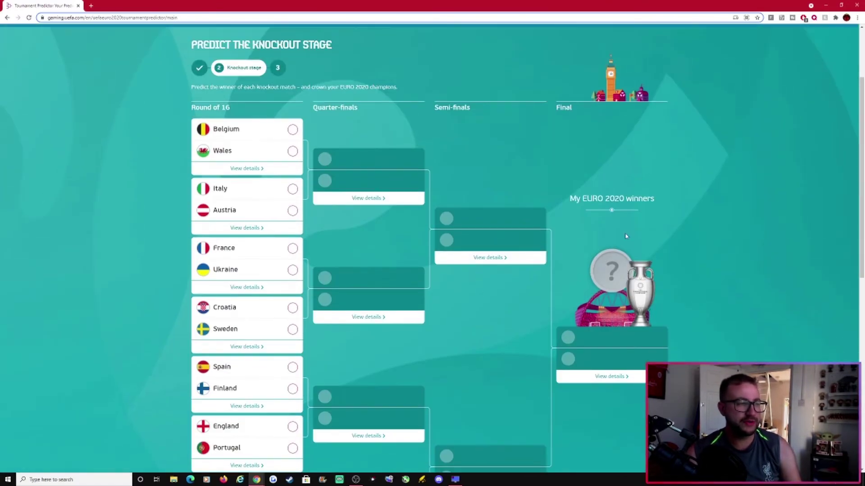
pyautogui.scroll(-1, 647, 128)
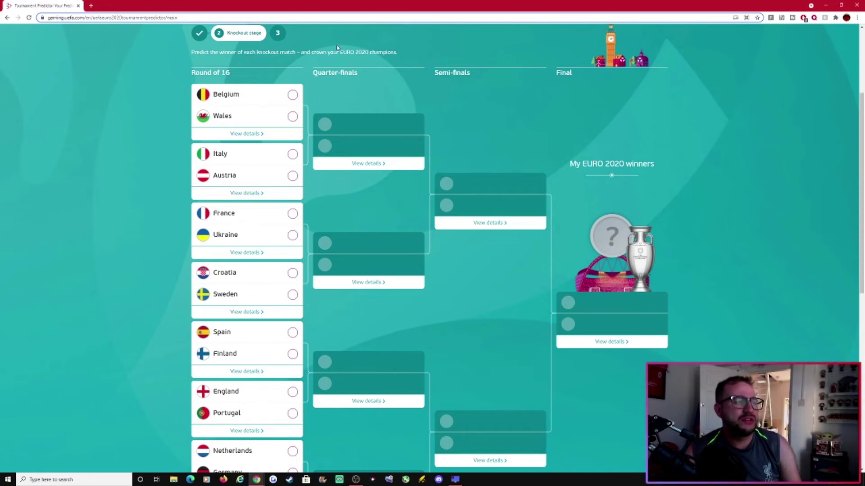
pyautogui.click(293, 94)
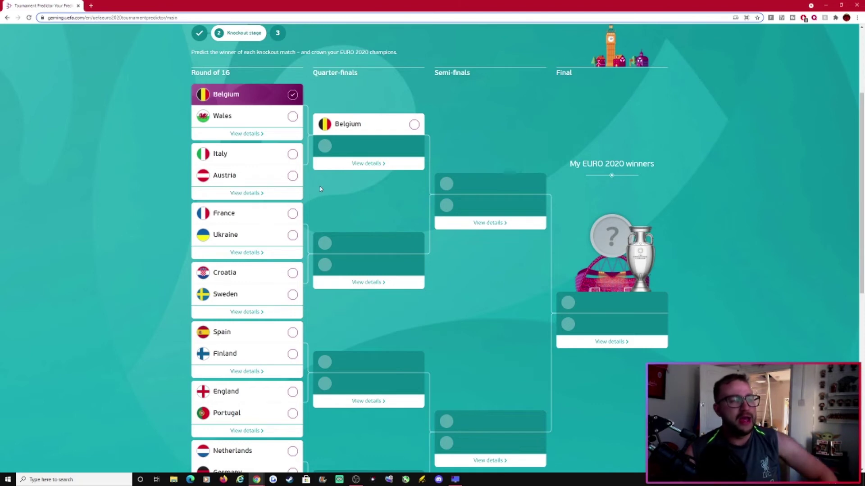
pyautogui.click(293, 157)
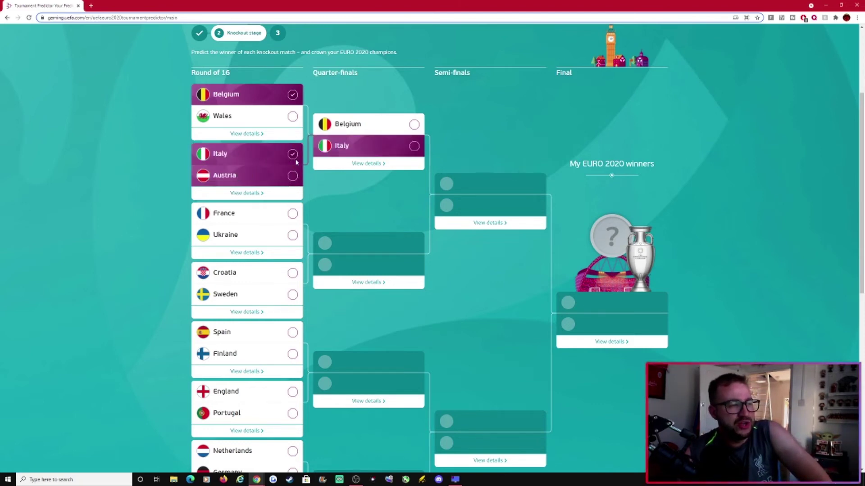
# Advance France over Ukraine, Croatia over Sweden and Spain over Finland in the Round of 16
pyautogui.click(294, 214)
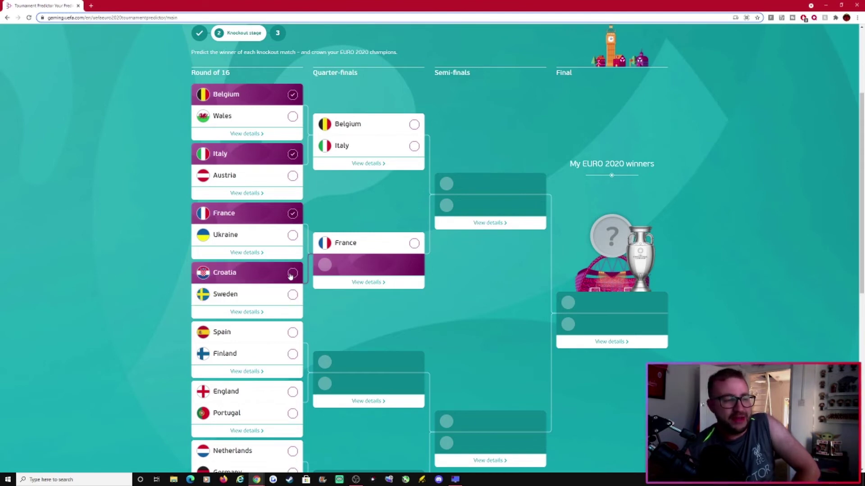
pyautogui.click(290, 273)
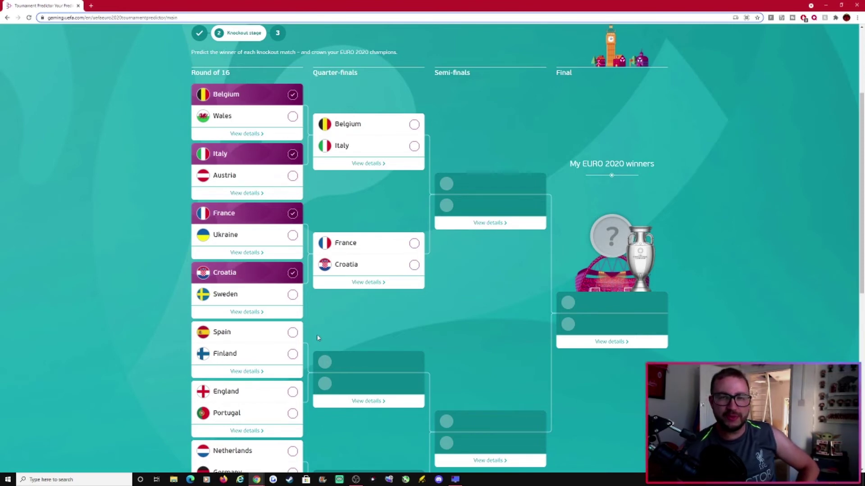
pyautogui.click(291, 334)
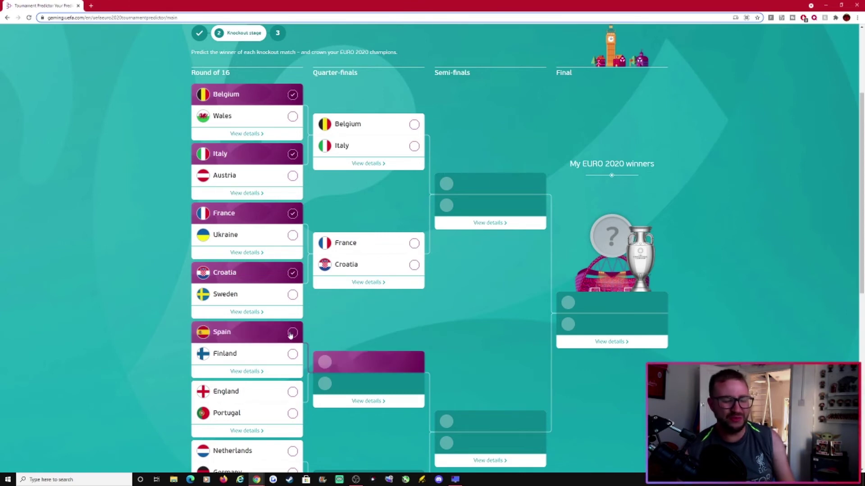
pyautogui.click(254, 339)
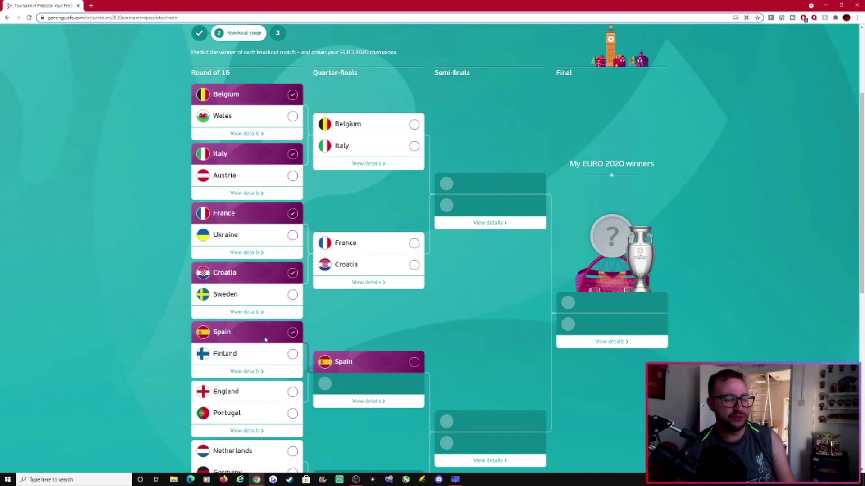
pyautogui.scroll(-5, 421, 342)
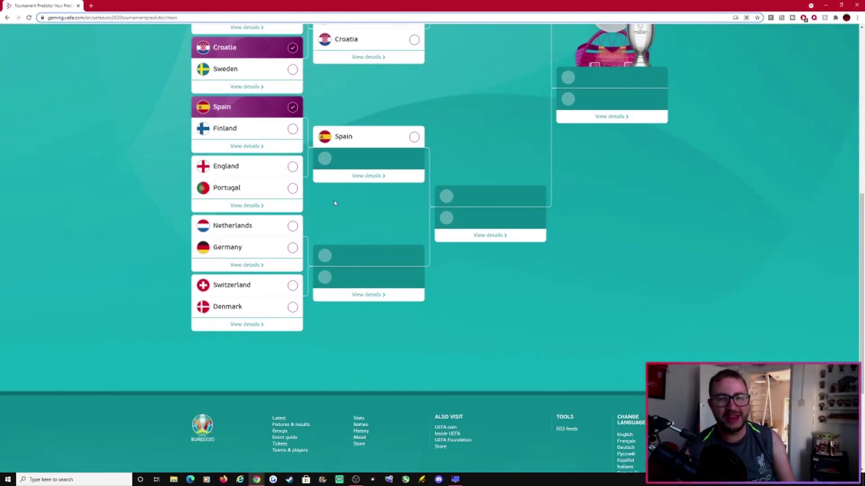
# Pick Portugal over England and Germany over the Netherlands in the Round of 16
pyautogui.click(270, 188)
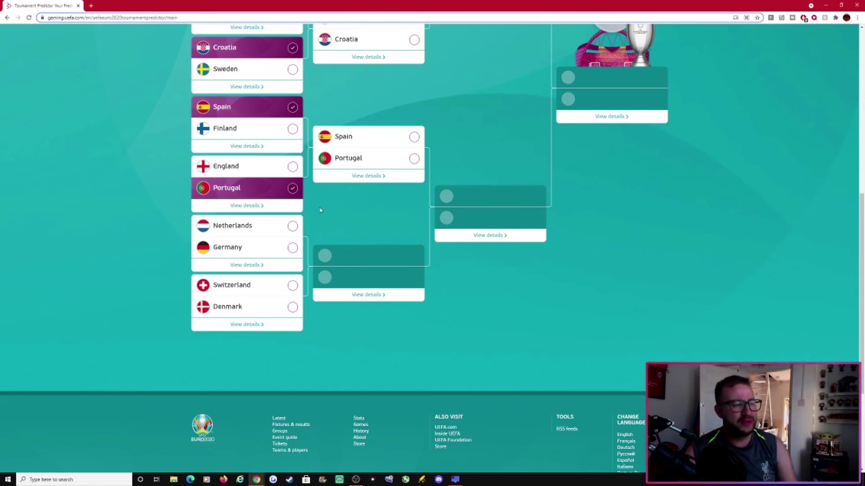
pyautogui.click(263, 251)
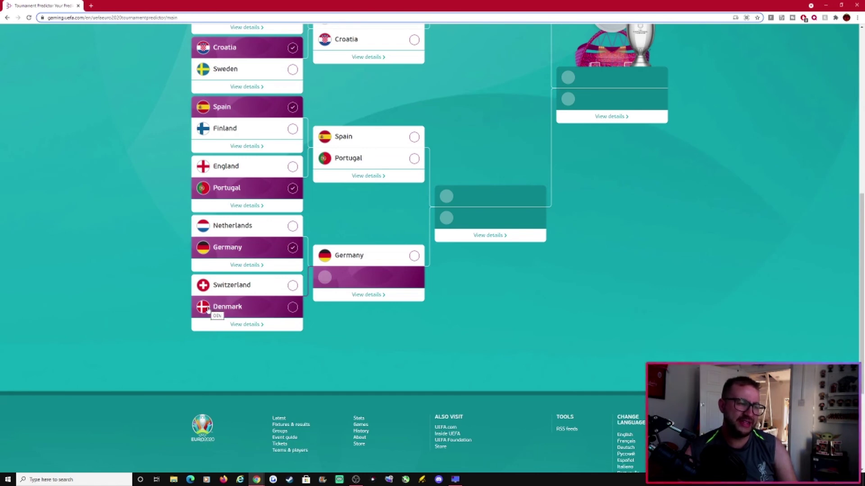
# Pick Denmark to beat Switzerland, setting up a Germany–Denmark quarter-final
pyautogui.click(258, 312)
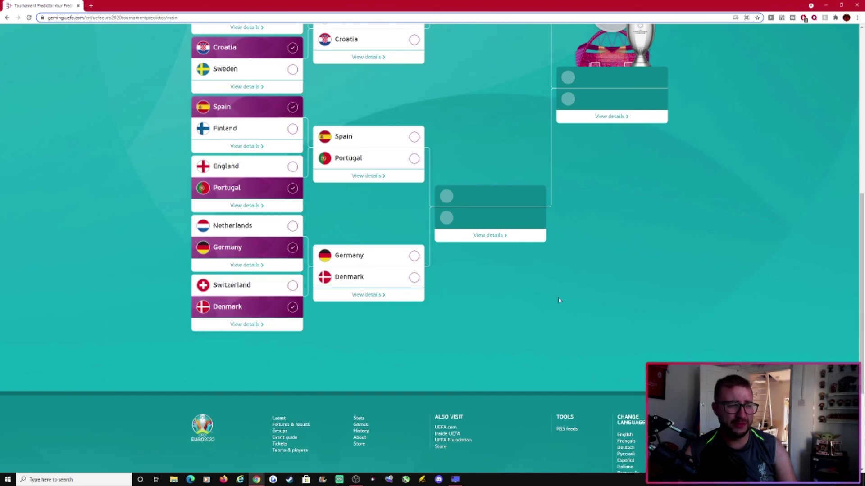
pyautogui.scroll(5, 563, 304)
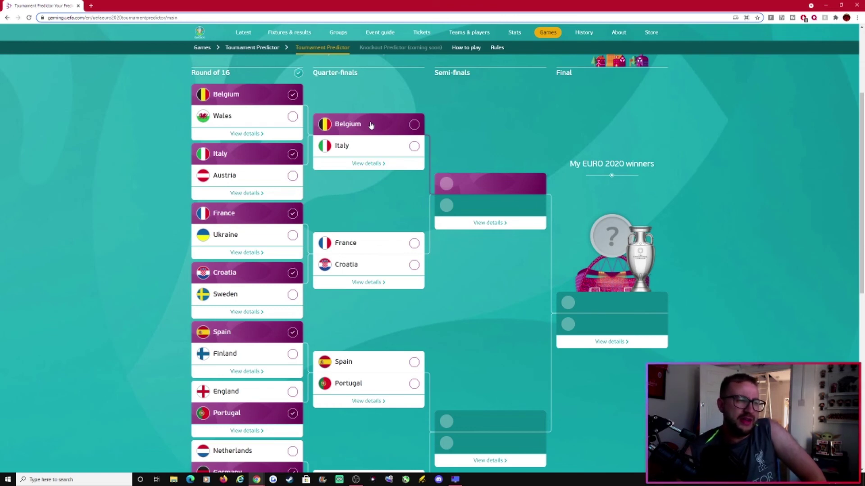
# Pick quarter-final winners Italy over Belgium, France over Croatia, Portugal over Spain, and Germany over Denmark
pyautogui.click(390, 144)
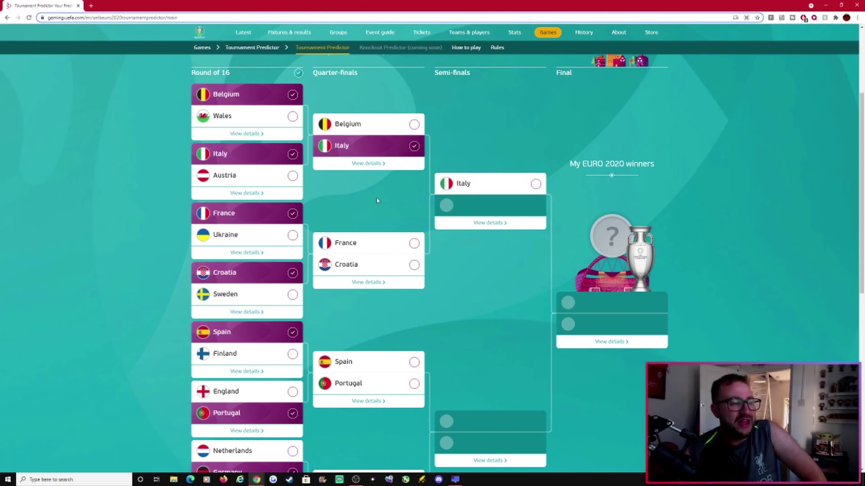
pyautogui.click(370, 250)
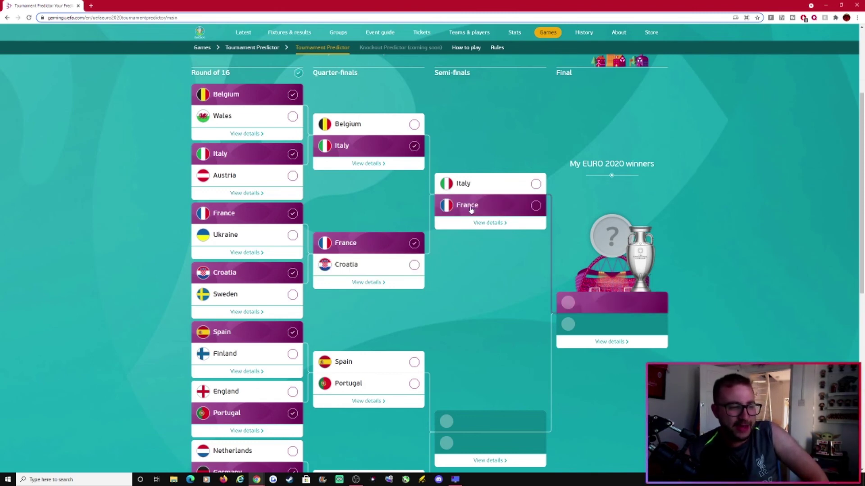
pyautogui.scroll(-5, 466, 206)
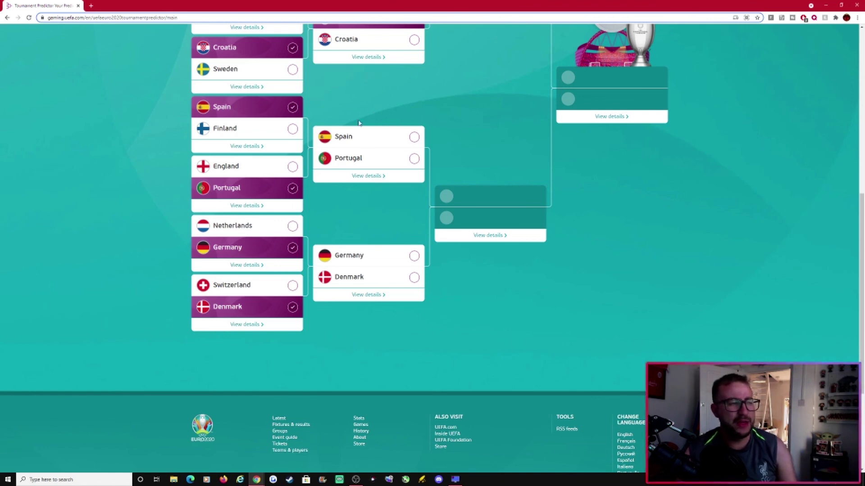
pyautogui.click(380, 158)
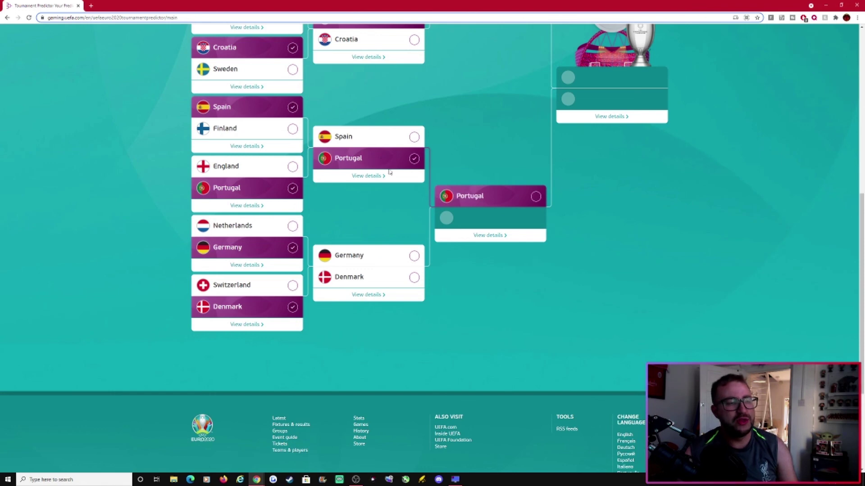
pyautogui.click(373, 261)
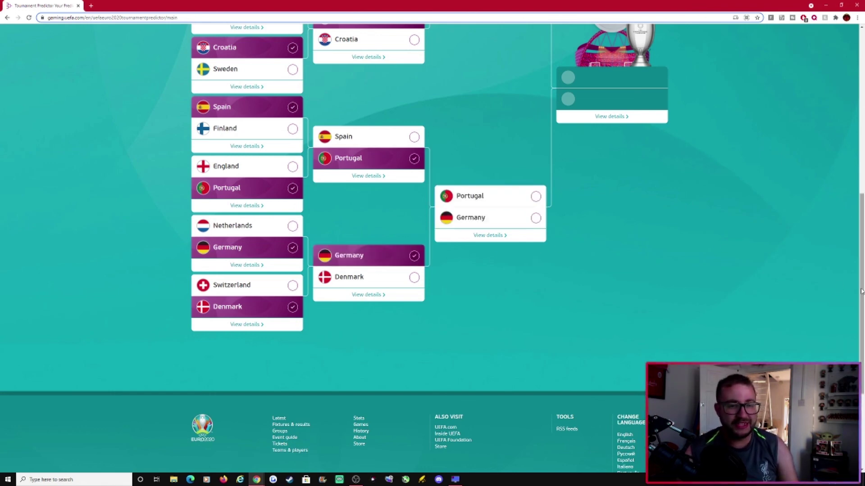
pyautogui.scroll(3, 846, 234)
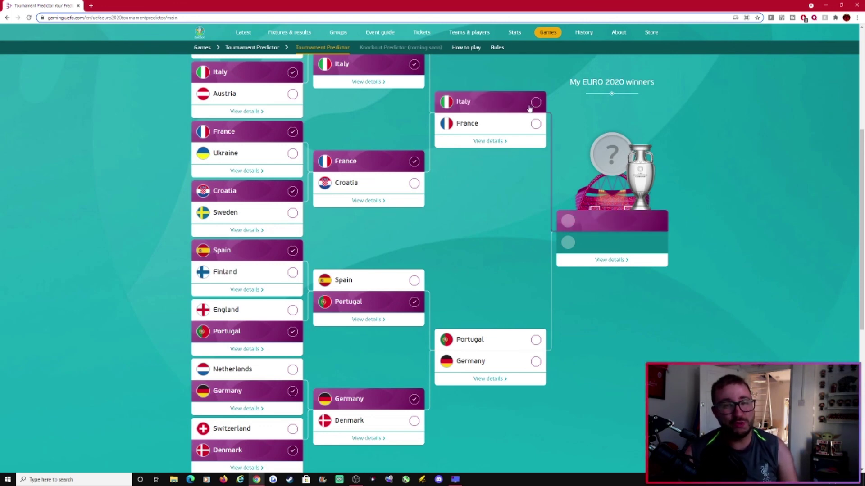
# Send France past Italy and Portugal past Germany, then pick France to win the final
pyautogui.click(514, 130)
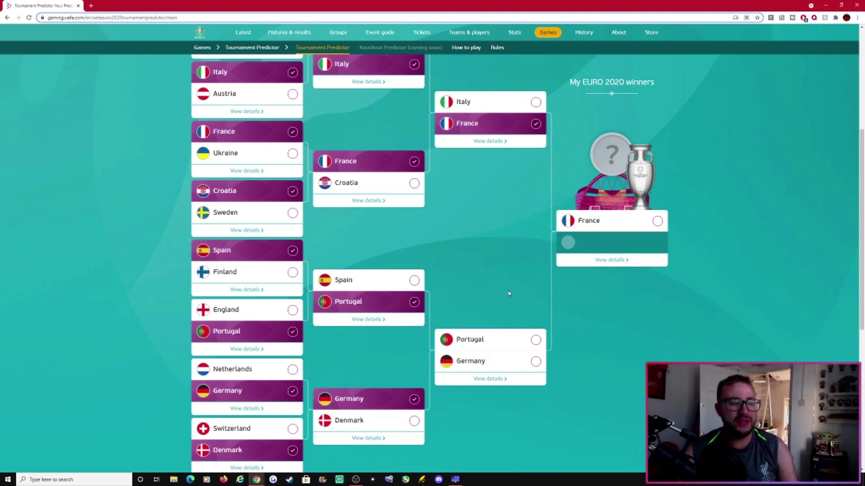
pyautogui.click(505, 343)
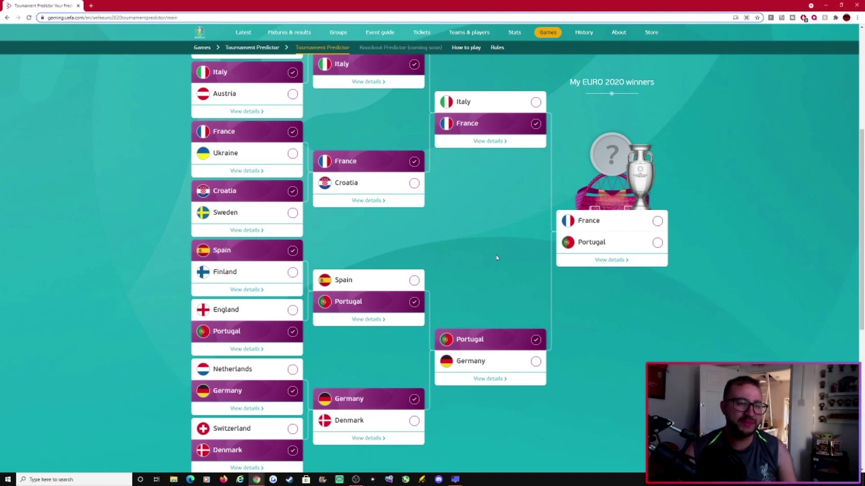
pyautogui.click(631, 219)
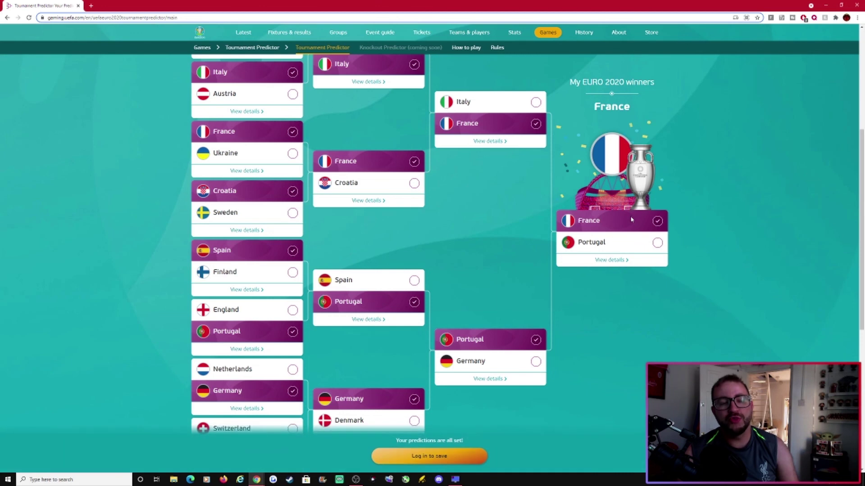